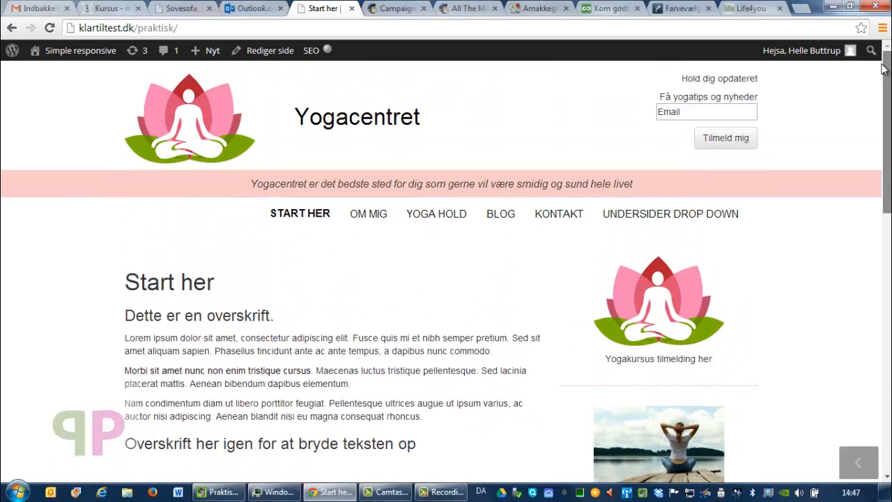
Go to the site's dashboard and open the theme customizer for the Fokusverden theme.
mouse_move(65, 59)
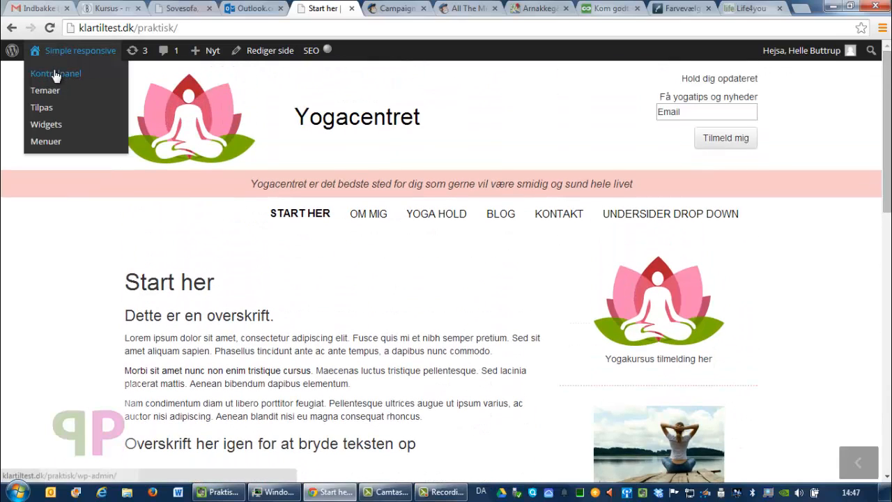
click(56, 74)
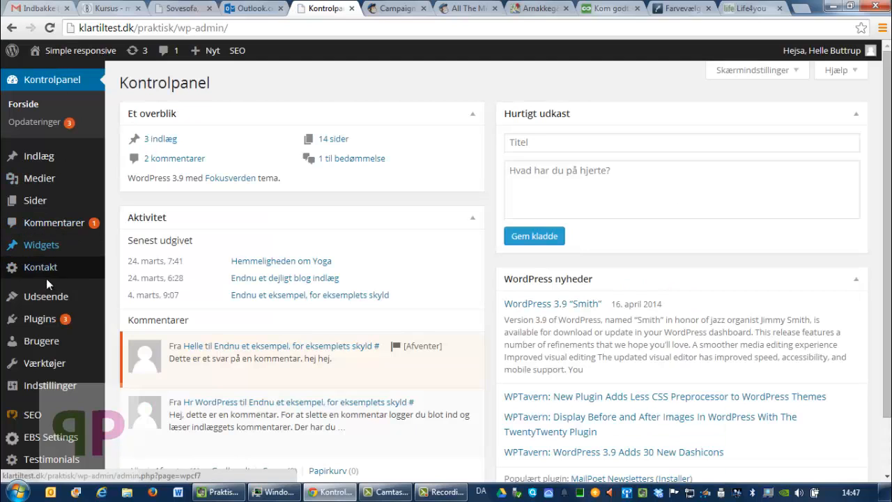
mouse_move(45, 296)
click(126, 317)
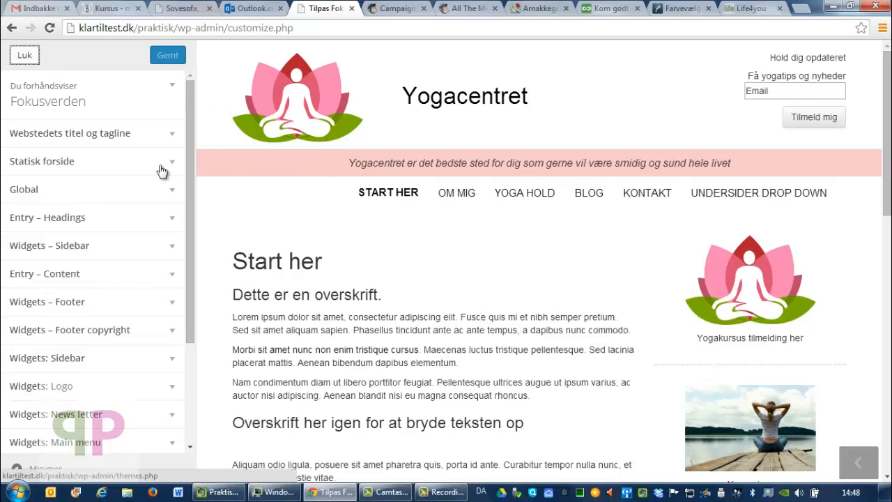
Review the site title and tagline settings and the static front page's choices for front page and posts page.
click(153, 138)
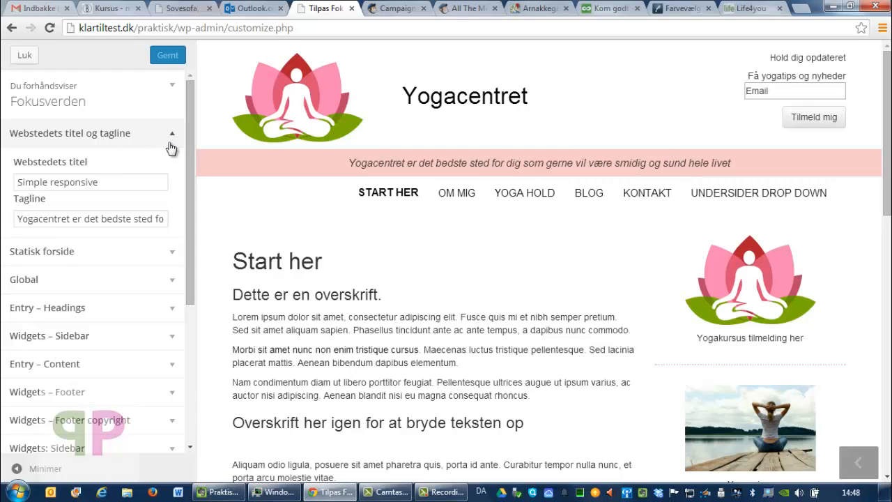
click(172, 139)
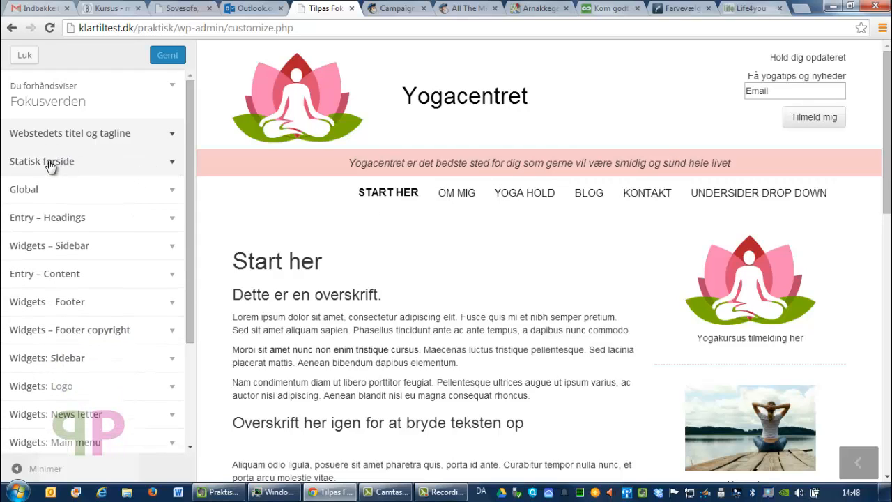
click(177, 162)
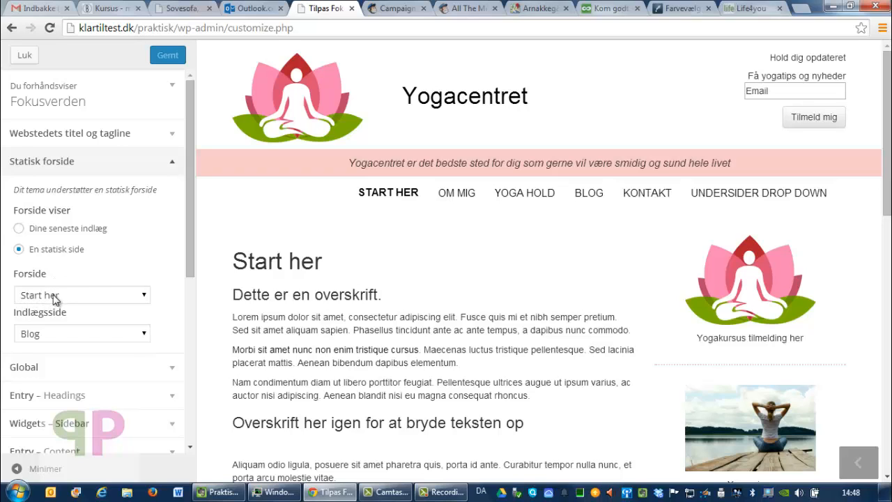
click(144, 297)
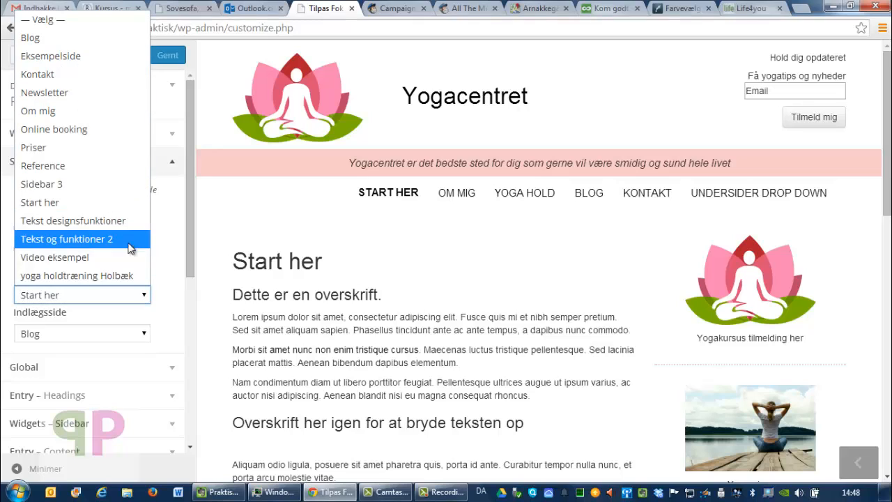
click(169, 258)
click(170, 259)
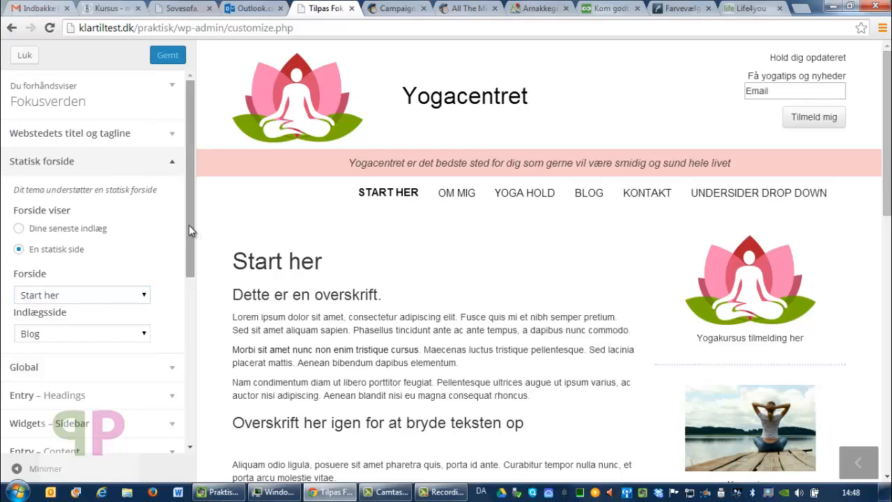
drag(189, 234, 188, 284)
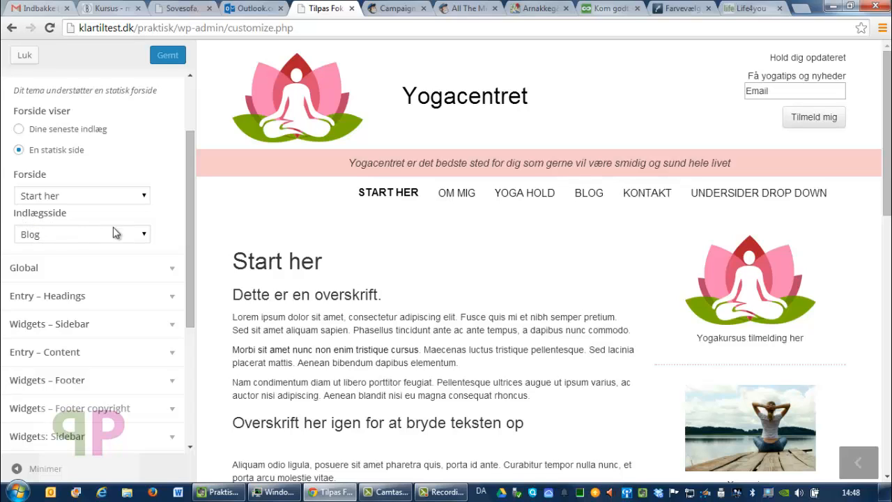
click(144, 234)
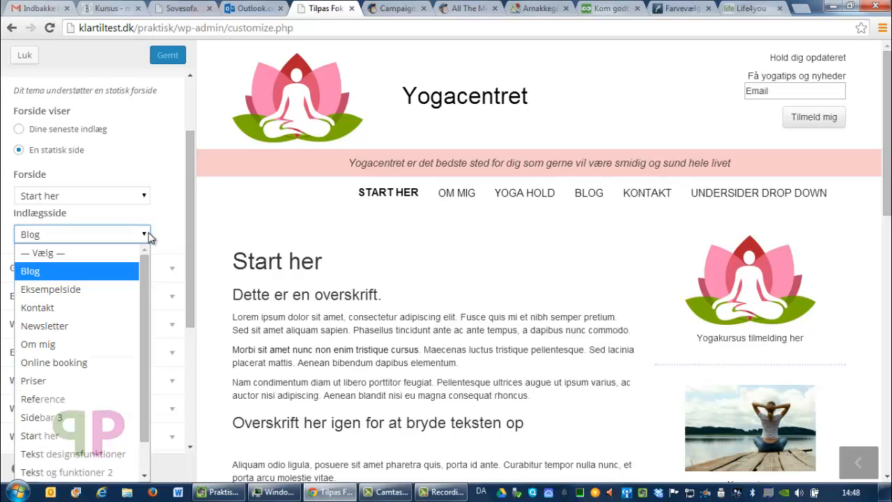
click(145, 235)
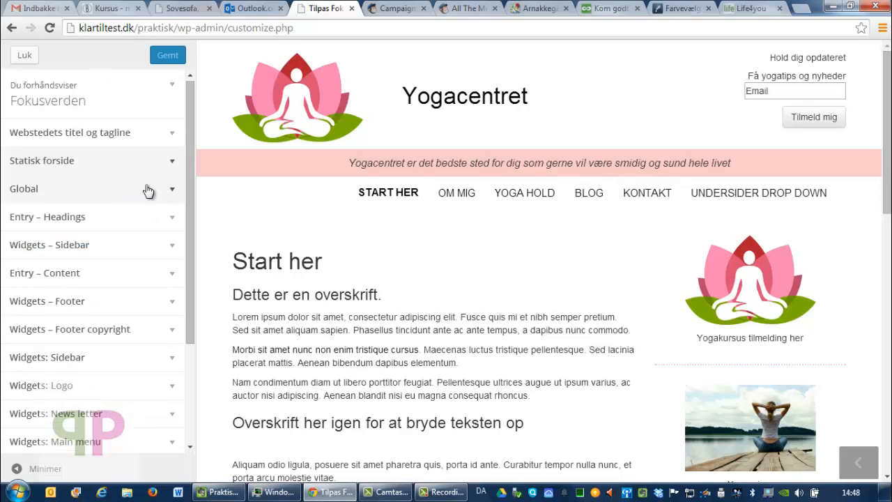
In the Global settings, try white, red #dd3333 and pale #ddcece as the inner area's background color, and clear it again.
click(173, 191)
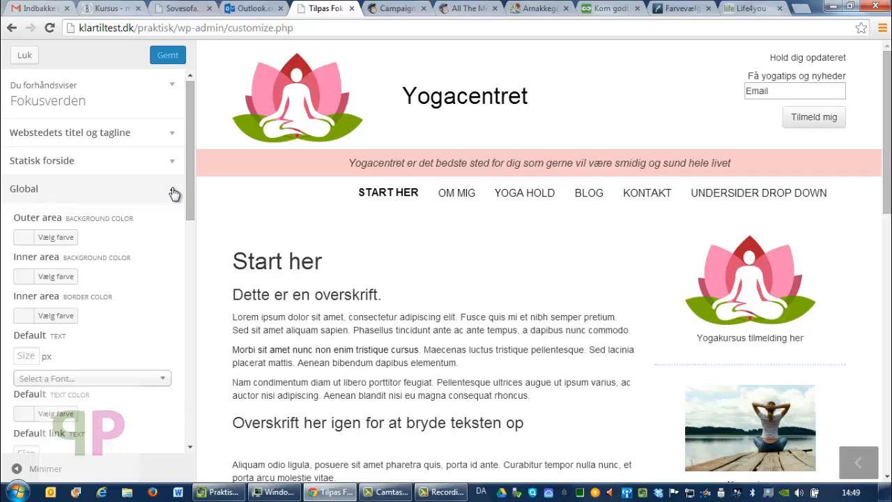
drag(189, 174, 188, 199)
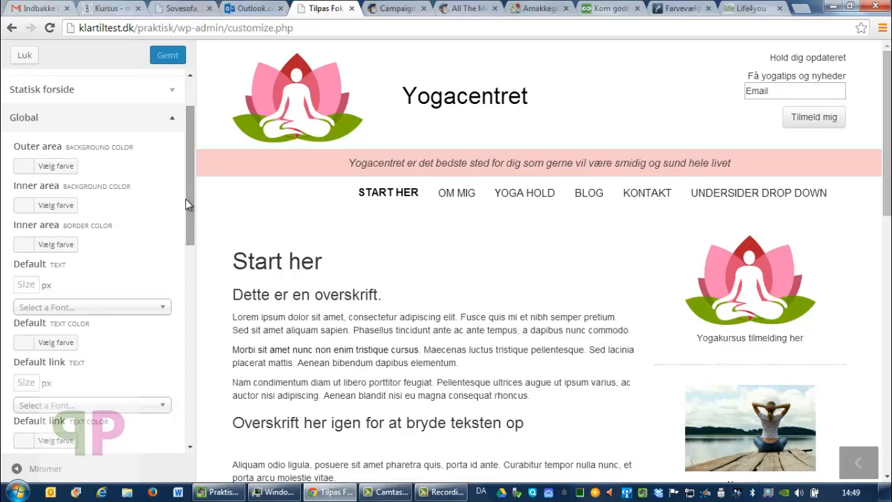
click(55, 206)
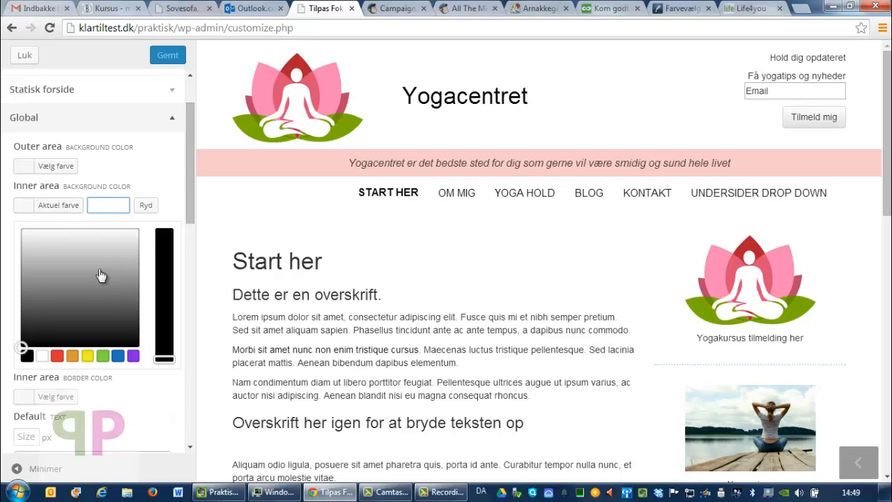
click(40, 356)
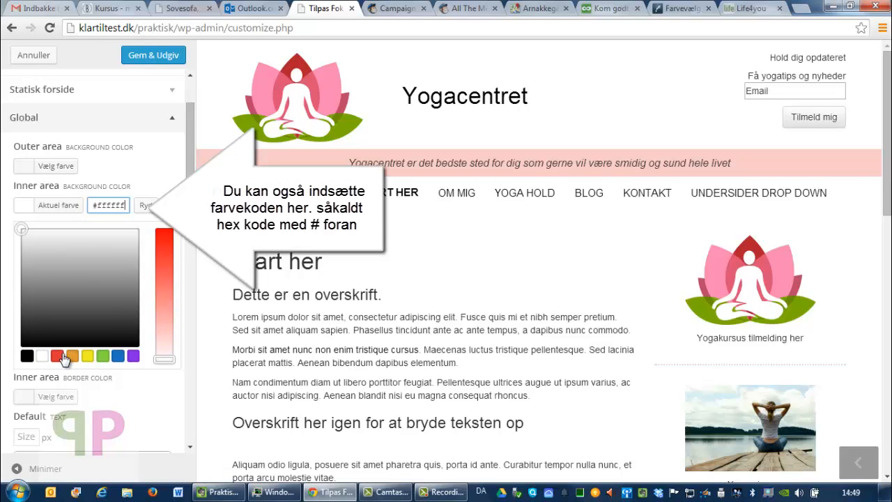
click(59, 356)
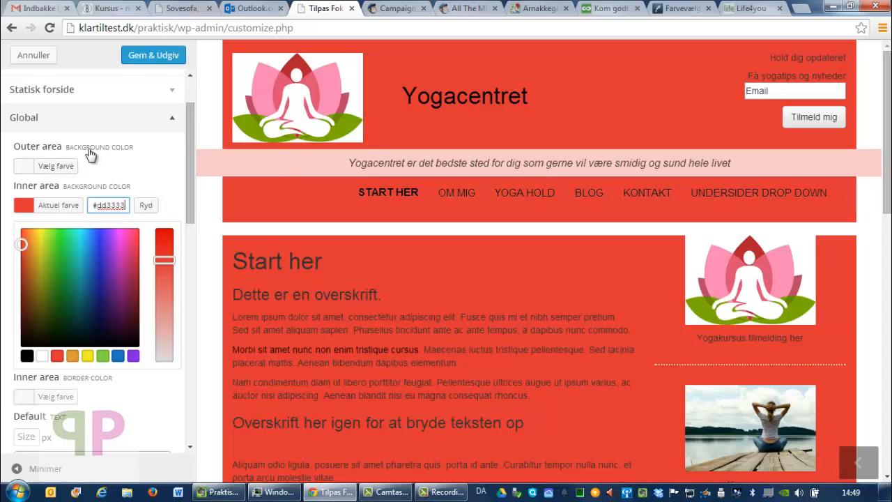
click(165, 351)
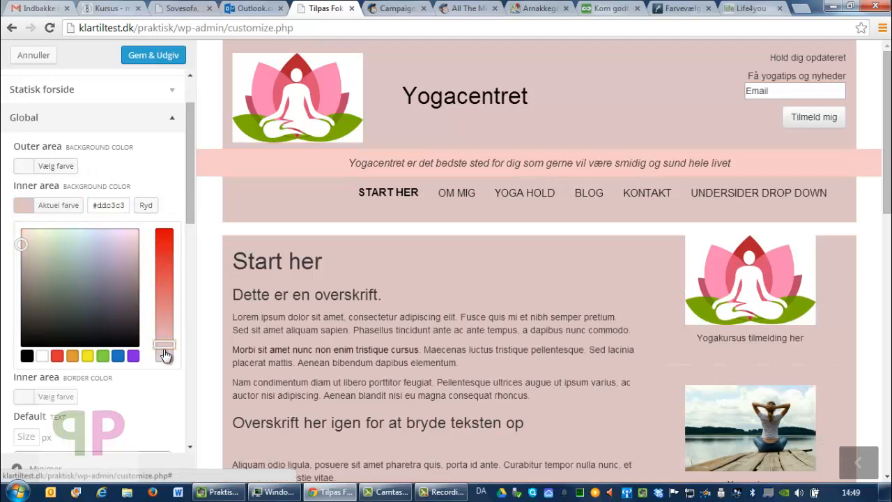
drag(163, 355, 164, 361)
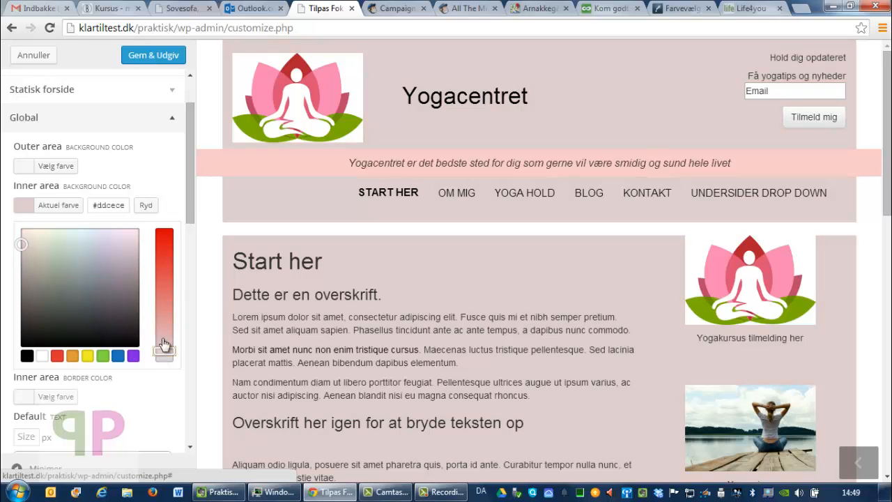
click(146, 206)
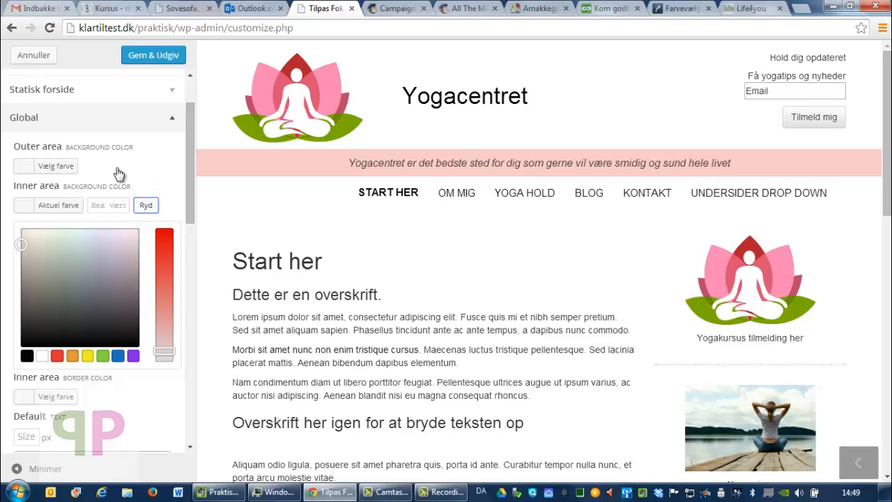
Try yellow #eeee22 and a paler tint as the outer area's background color, and clear it again.
click(61, 168)
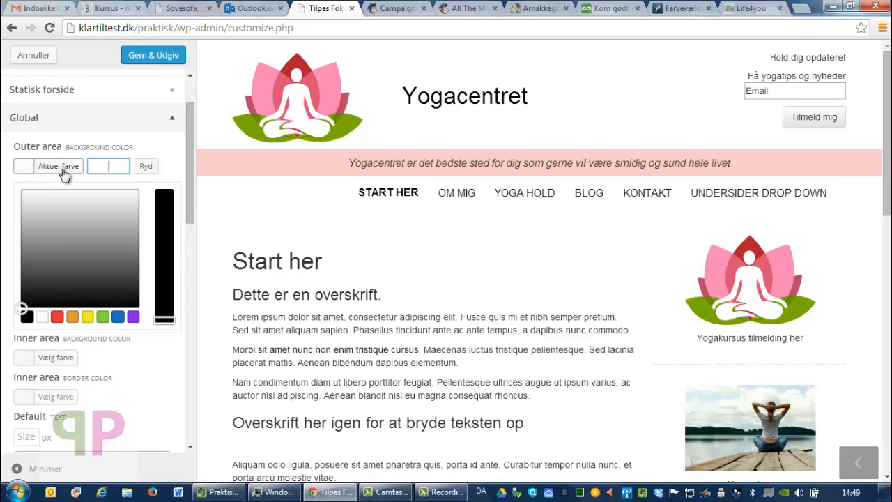
click(87, 317)
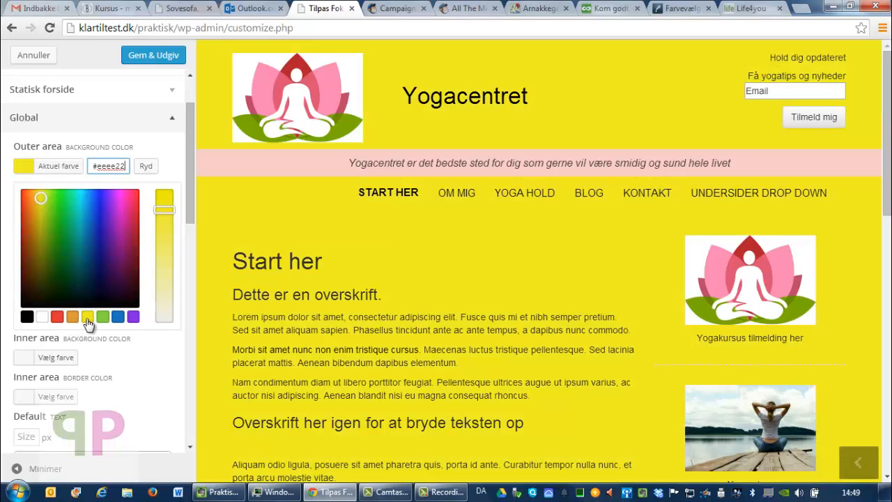
click(165, 316)
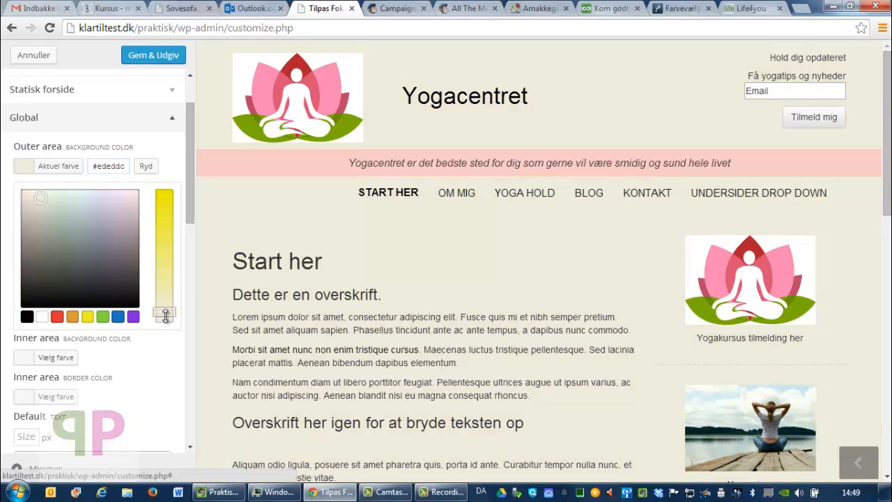
drag(165, 316, 167, 325)
click(146, 167)
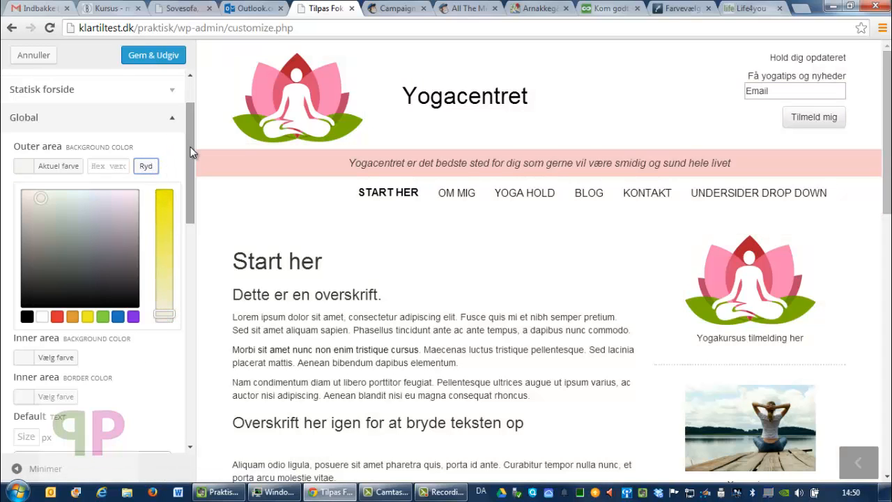
Set the Global default text font to Waiting for the Sunrise.
drag(190, 160, 186, 235)
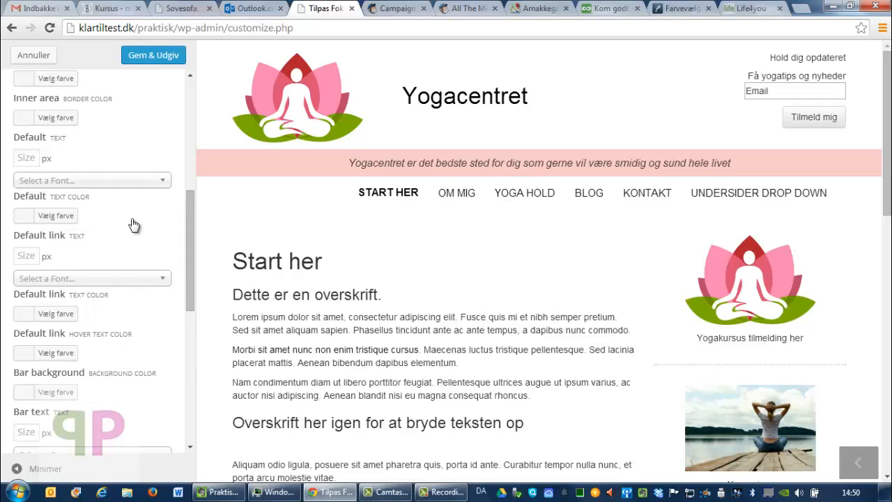
click(163, 182)
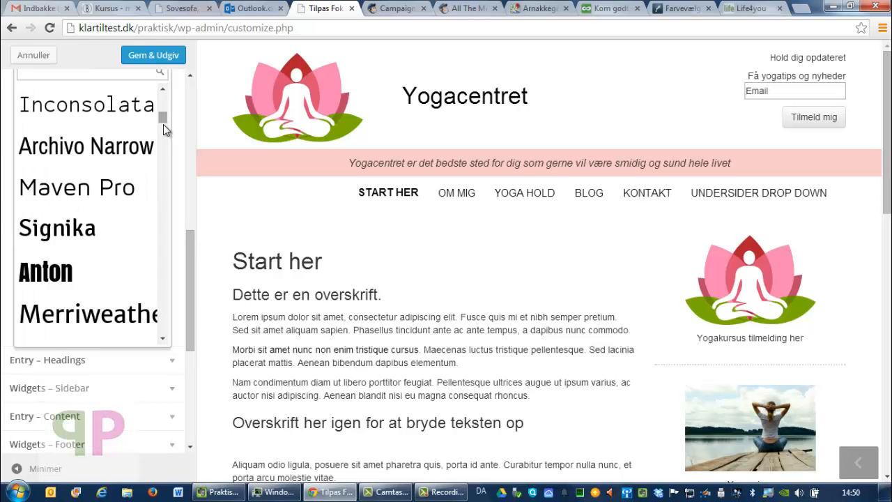
scroll(163, 124, down, 10)
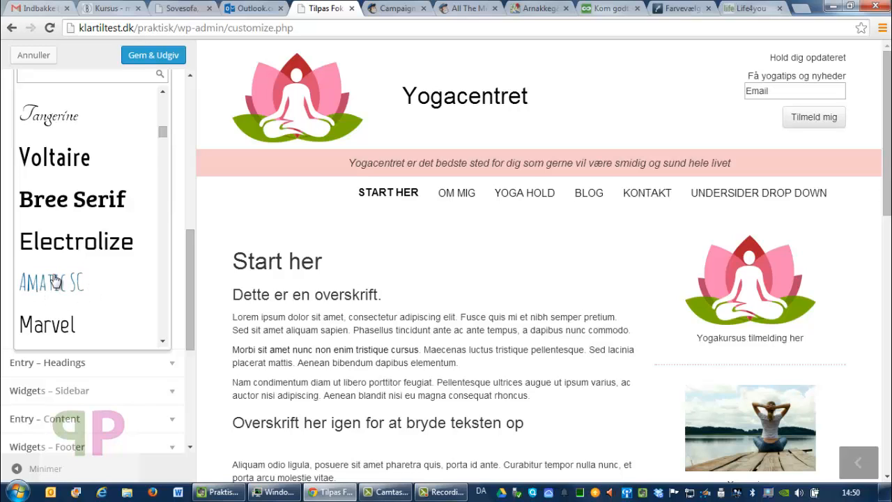
drag(161, 135, 162, 150)
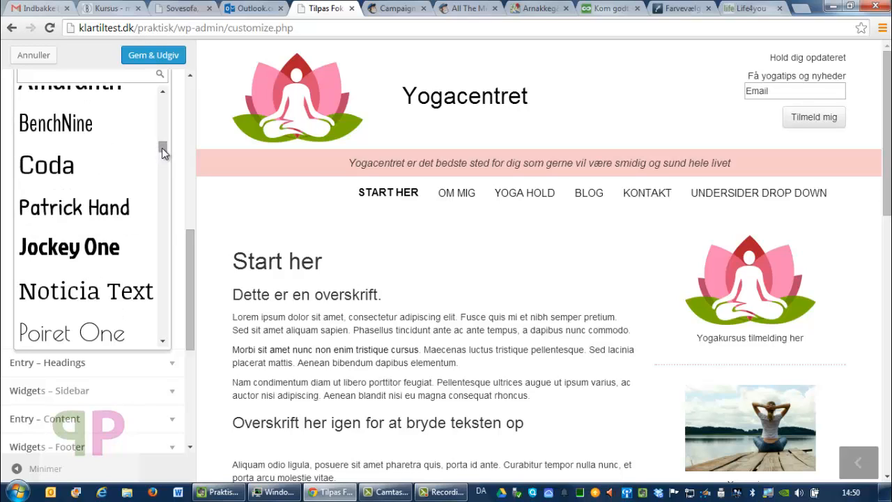
drag(161, 149, 162, 159)
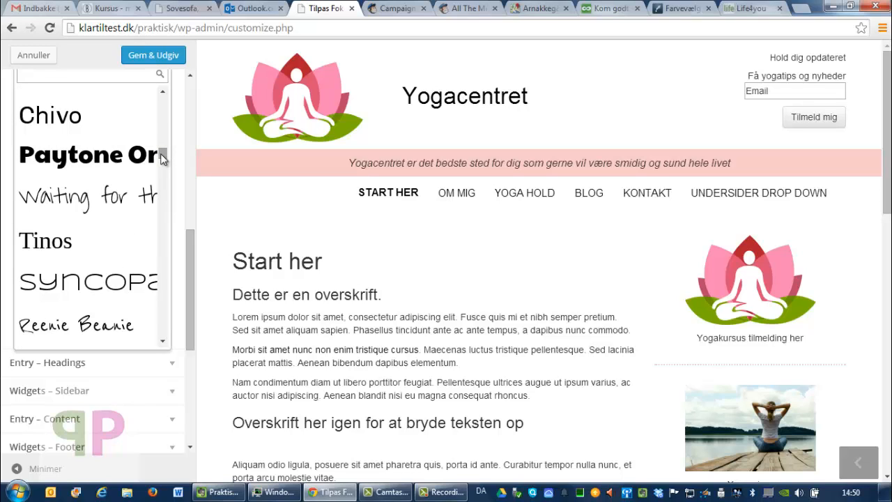
click(97, 200)
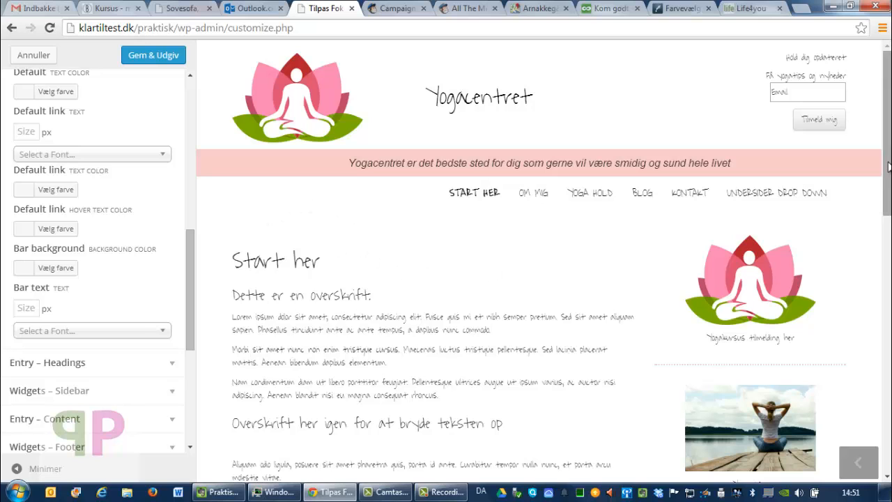
Check the font across the page preview and change the default text font to Chivo.
drag(887, 173, 885, 211)
scroll(881, 179, up, 2)
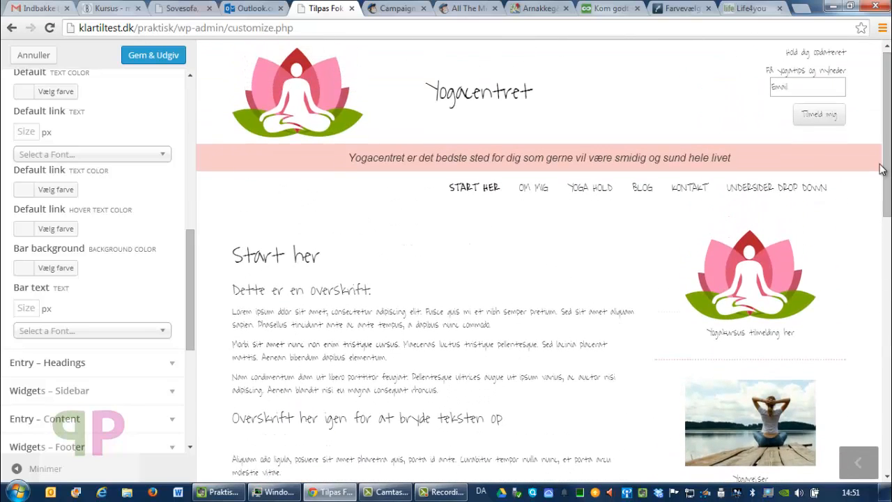
scroll(115, 233, up, 3)
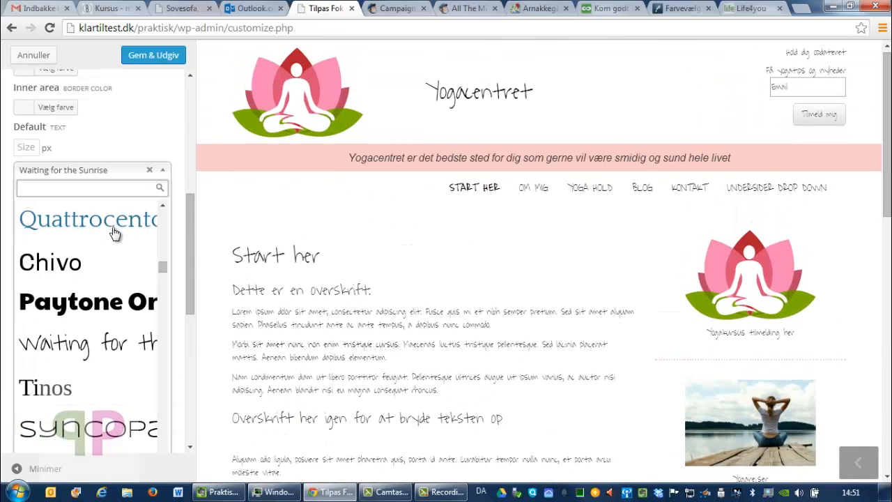
click(82, 265)
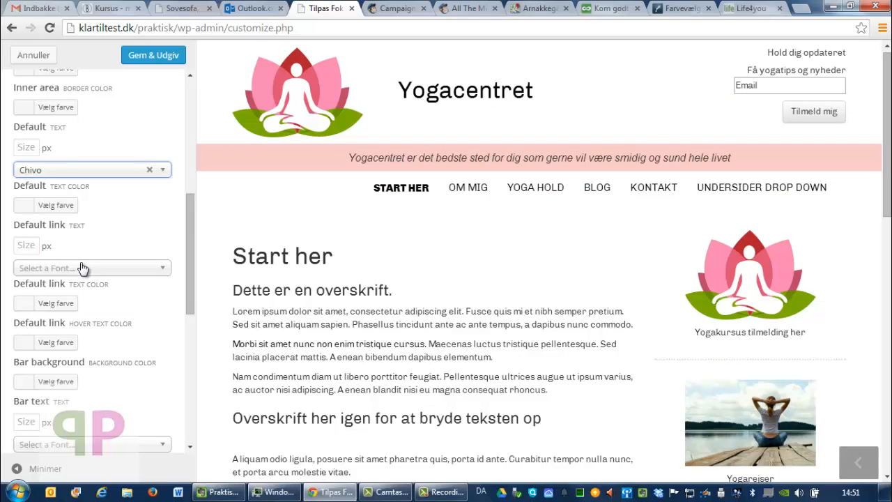
Try a size of 16 px for the default text and clear the value again.
scroll(82, 267, up, 1)
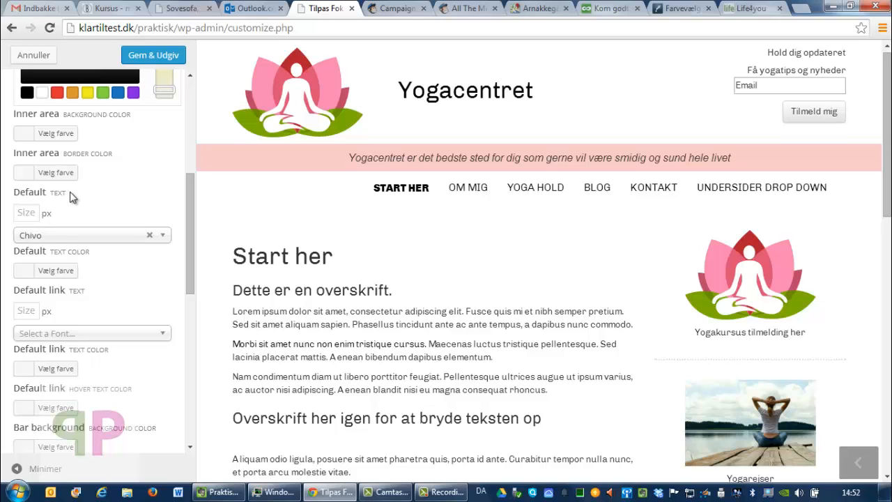
click(28, 213)
text(16)
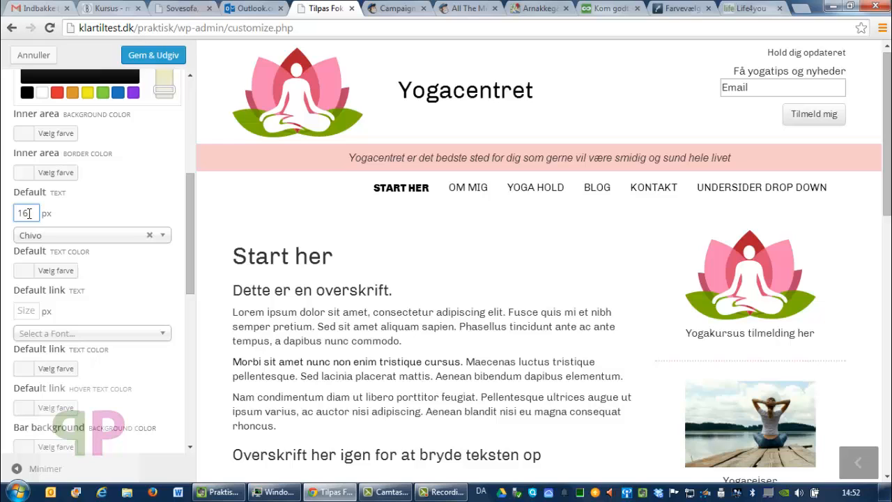
key(BackSpace)
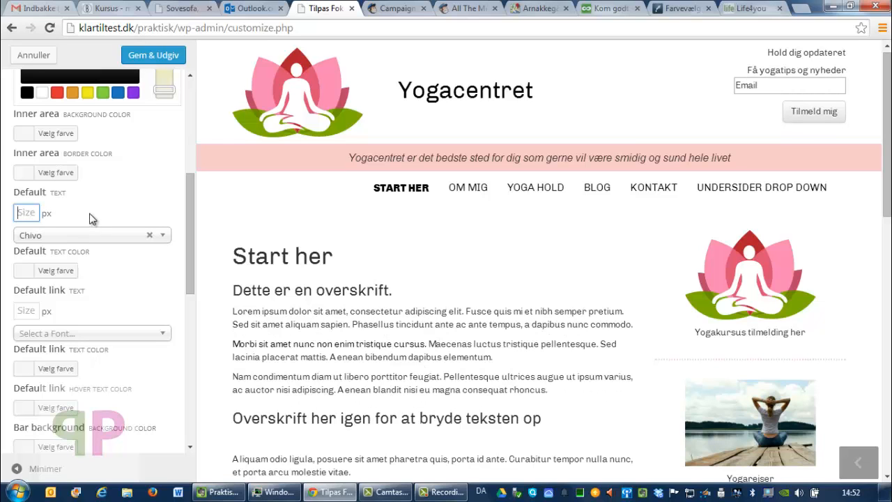
Clear the font chosen for the Global default text.
click(149, 236)
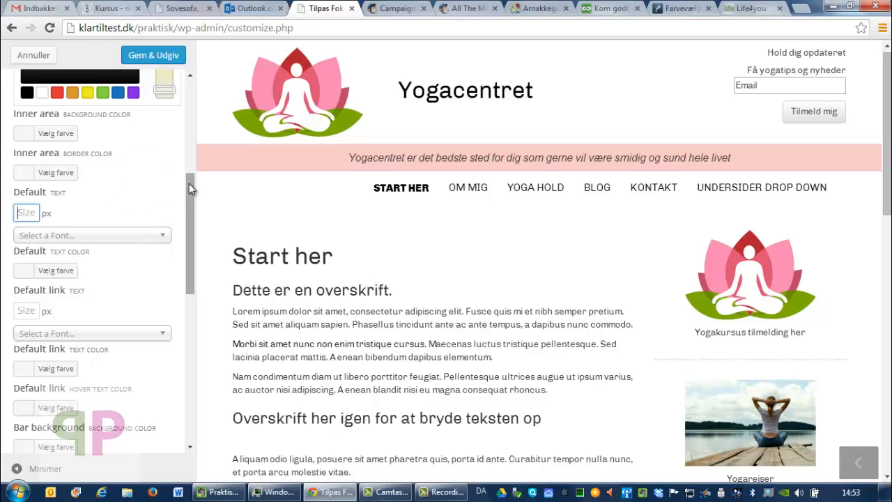
Try green #81d742, orange #dd9933 and purple #8224e3 as the bar background color.
drag(189, 184, 187, 248)
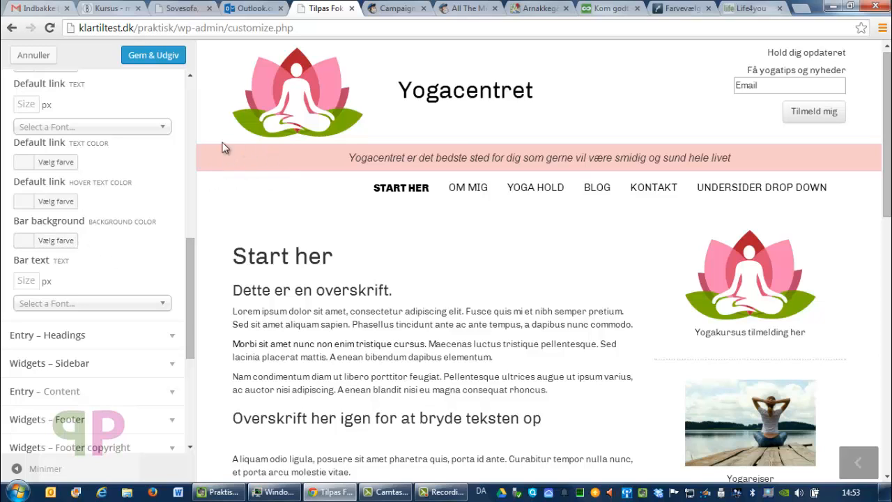
click(55, 241)
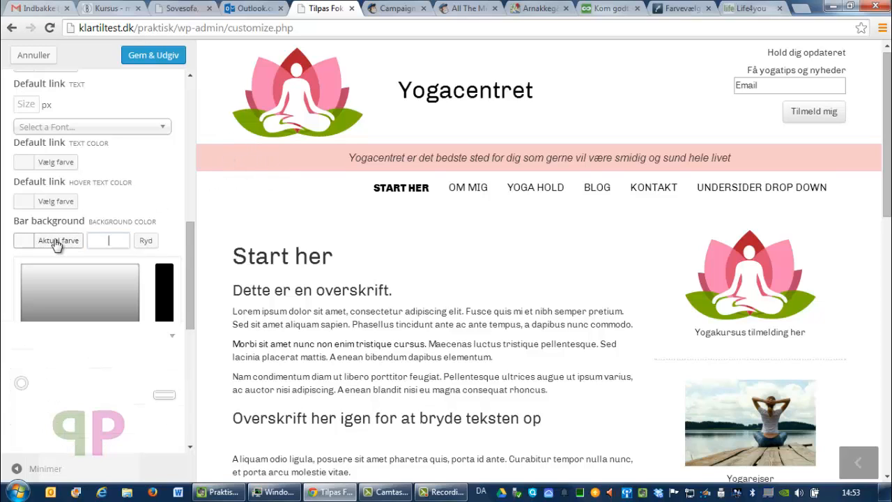
scroll(57, 244, down, 1)
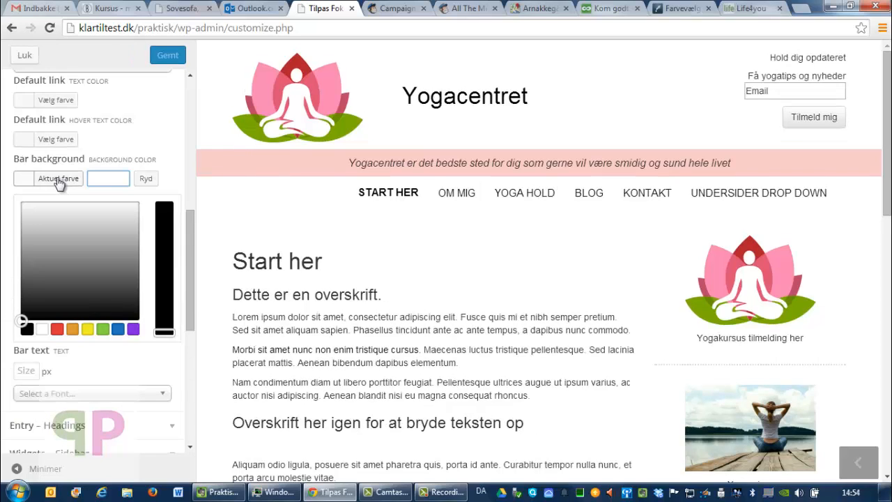
click(102, 329)
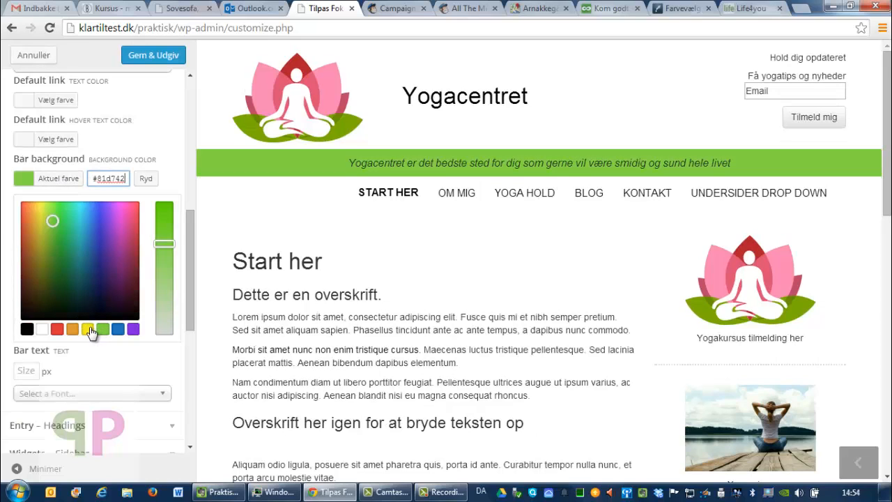
click(73, 329)
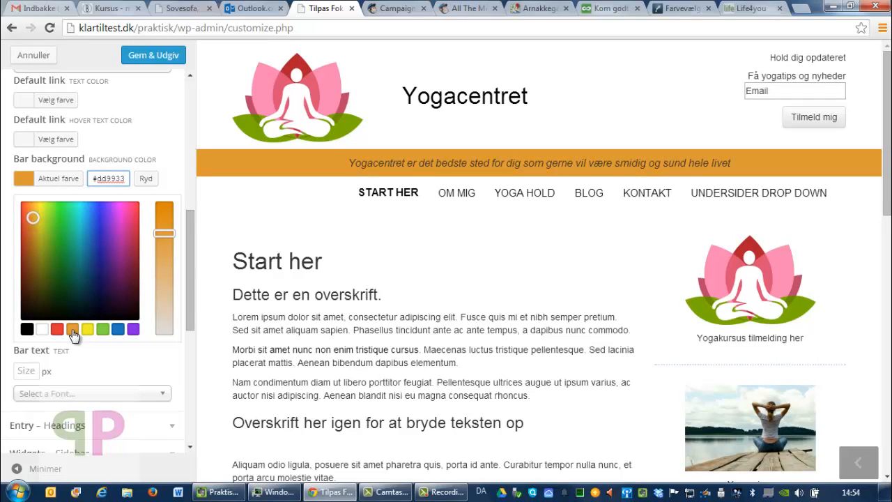
click(131, 328)
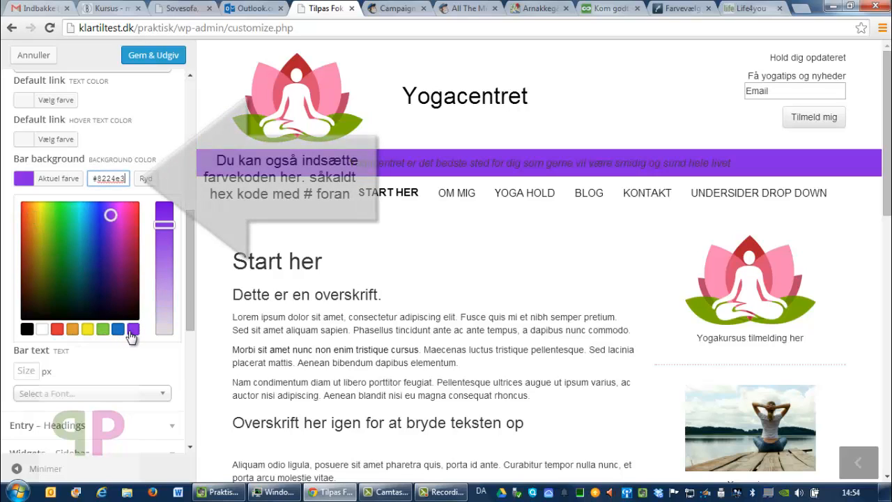
Lighten the bar background's purple to #d7c9e2 and close its color picker.
click(164, 307)
drag(164, 311, 166, 322)
click(164, 318)
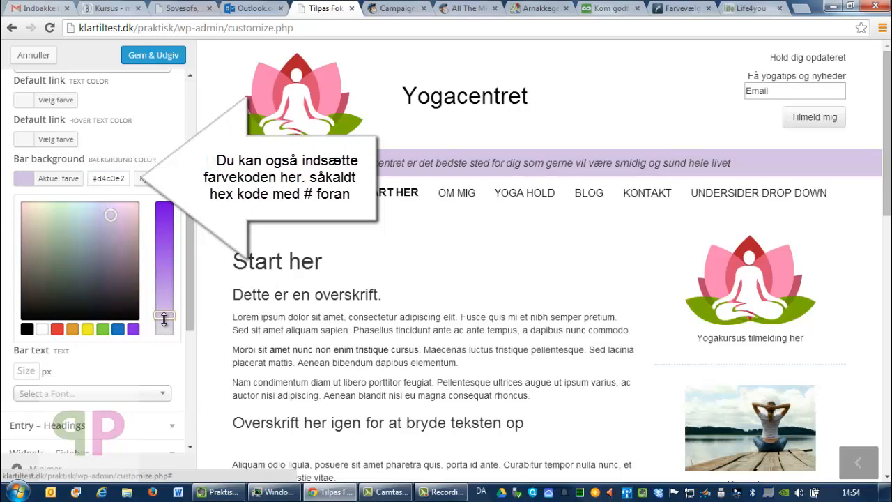
drag(165, 319, 166, 330)
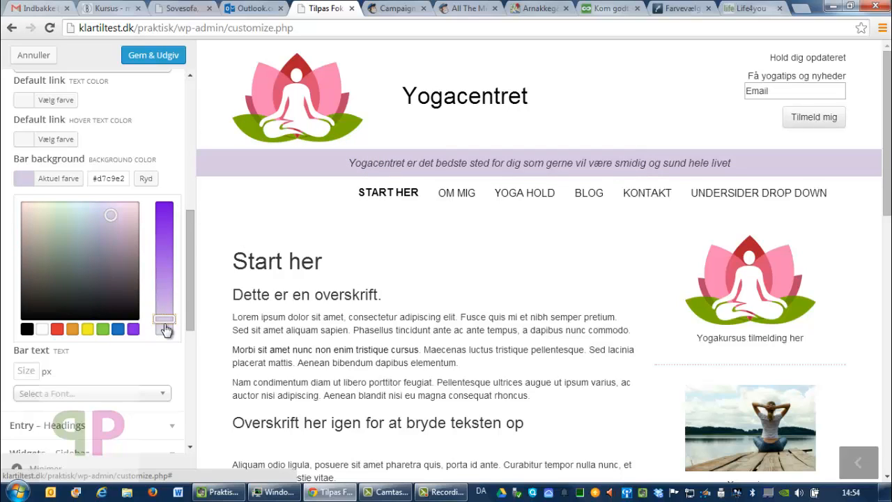
click(174, 199)
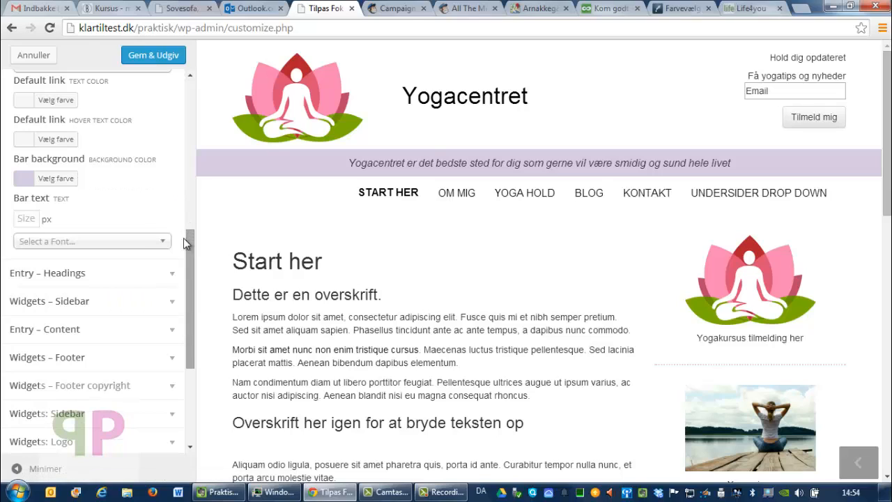
Set the bar text to 20 px in the Oxygen font.
click(28, 219)
text(20)
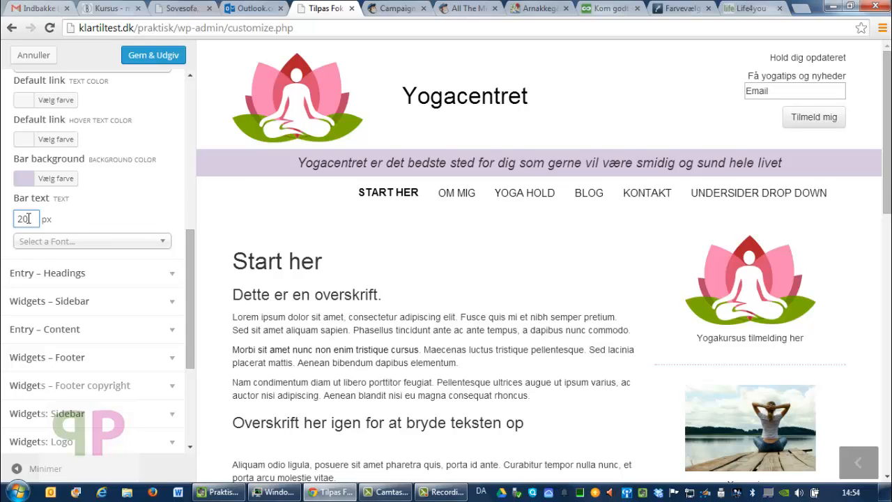
click(162, 242)
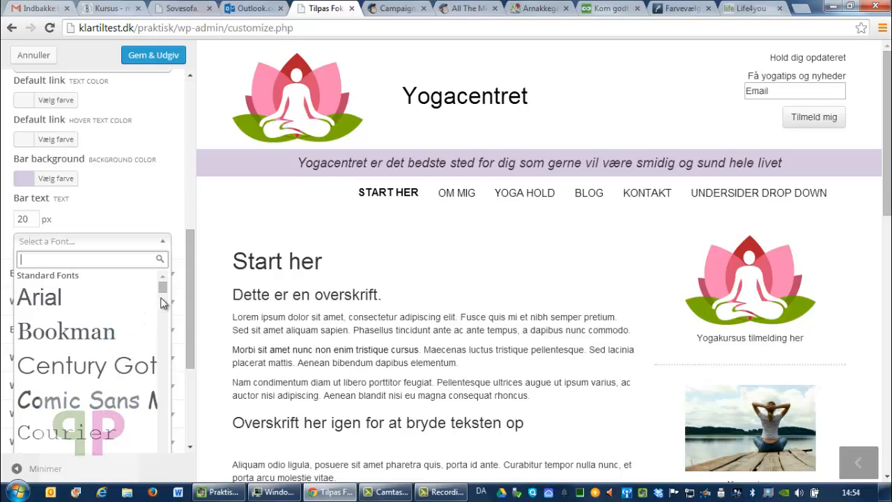
scroll(163, 289, down, 2)
scroll(162, 291, down, 5)
click(87, 361)
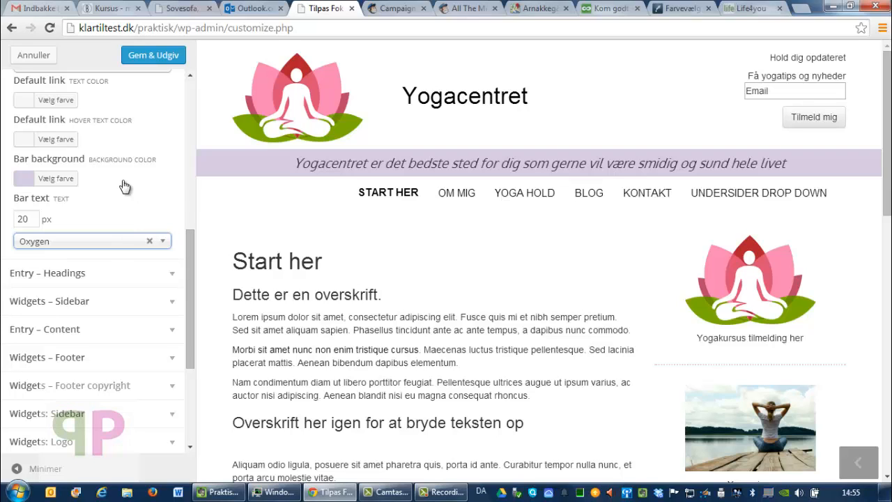
Clear the bar's custom background color and the bar text's font.
click(62, 183)
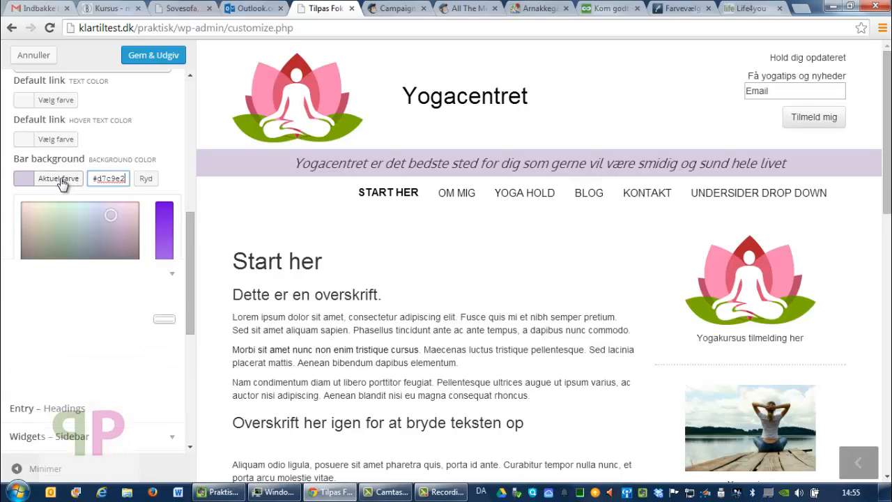
click(146, 179)
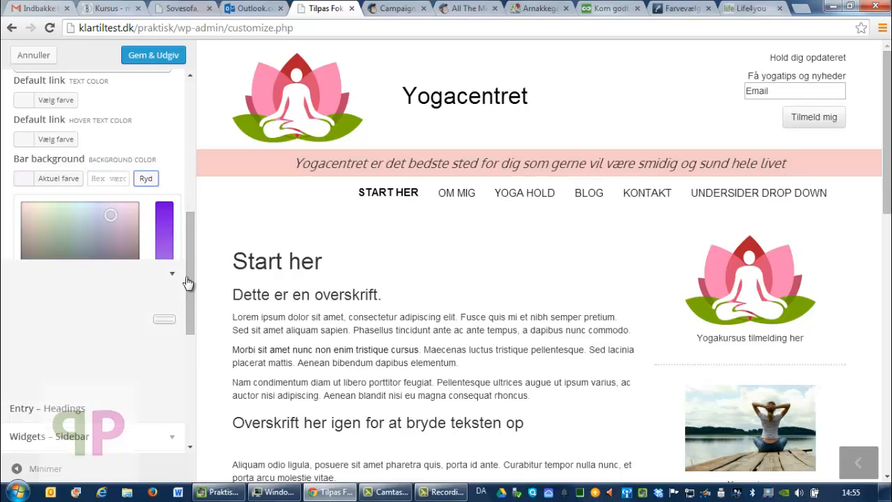
right_click(171, 163)
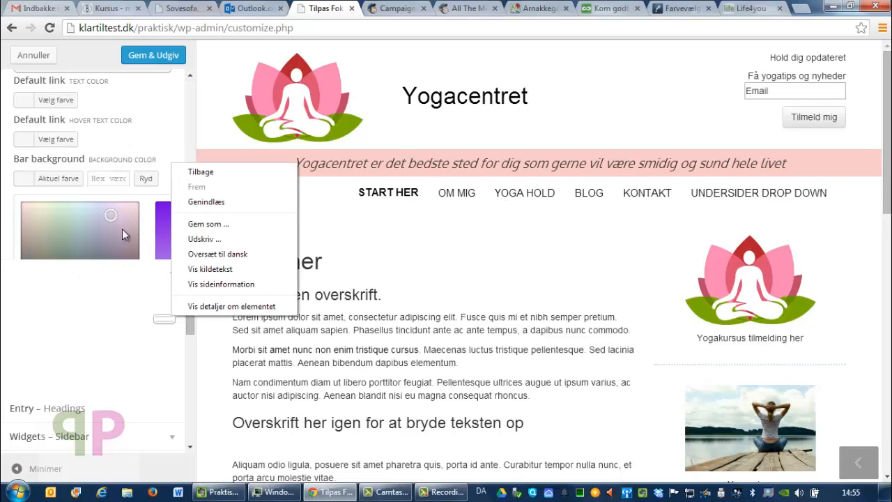
click(146, 145)
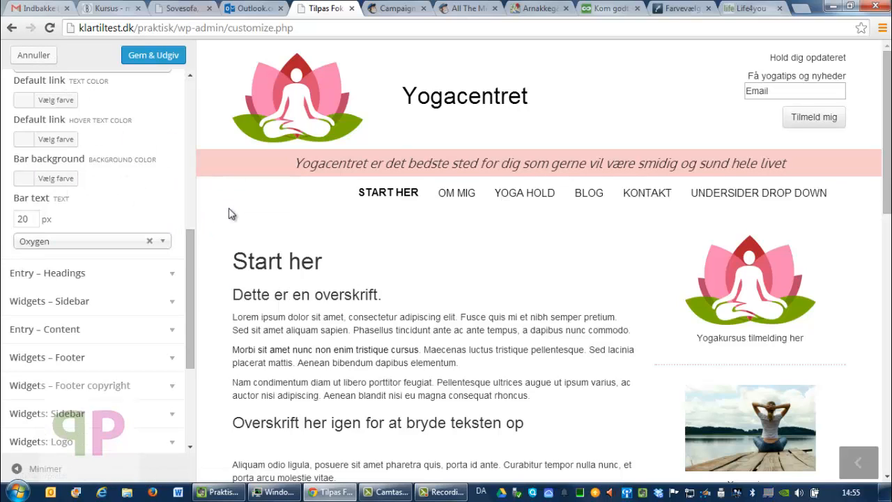
click(149, 240)
right_click(187, 257)
key(Escape)
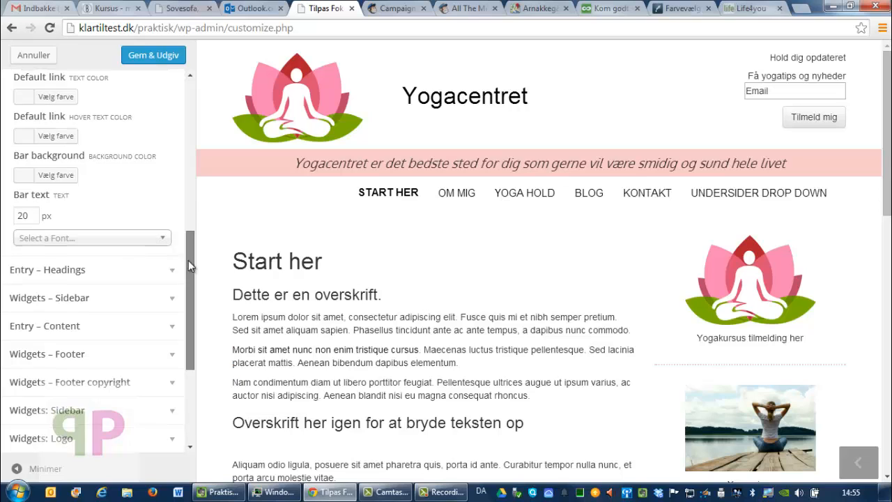
Look through the text, size and color options for Headings 1 to 6 under Entry – Headings, and collapse the section.
scroll(190, 288, down, 2)
scroll(190, 291, down, 1)
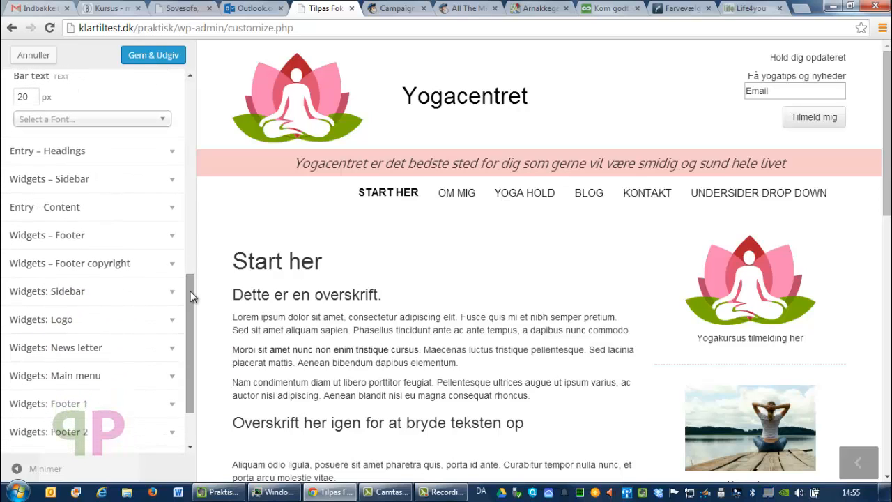
click(173, 153)
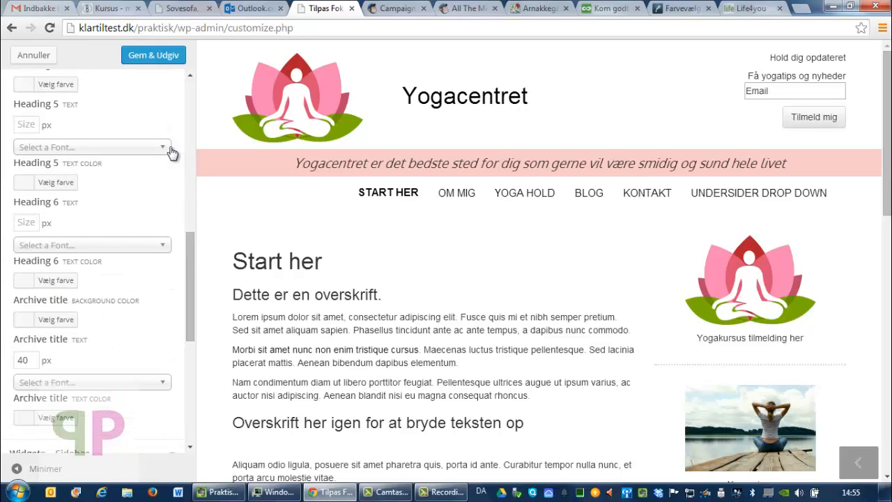
right_click(191, 232)
click(186, 249)
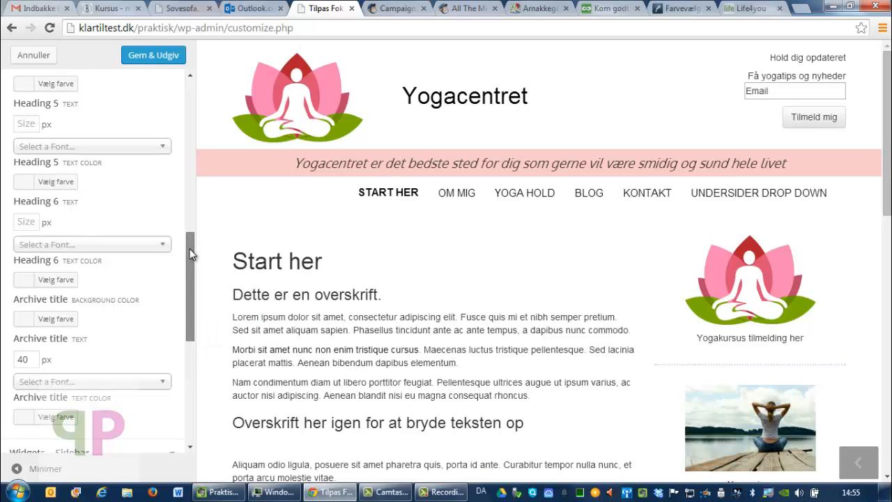
drag(186, 249, 196, 124)
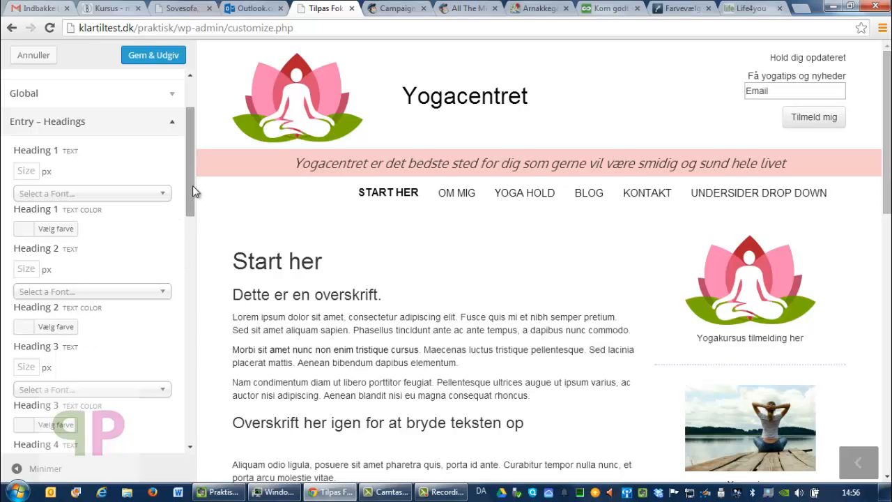
drag(192, 183, 186, 151)
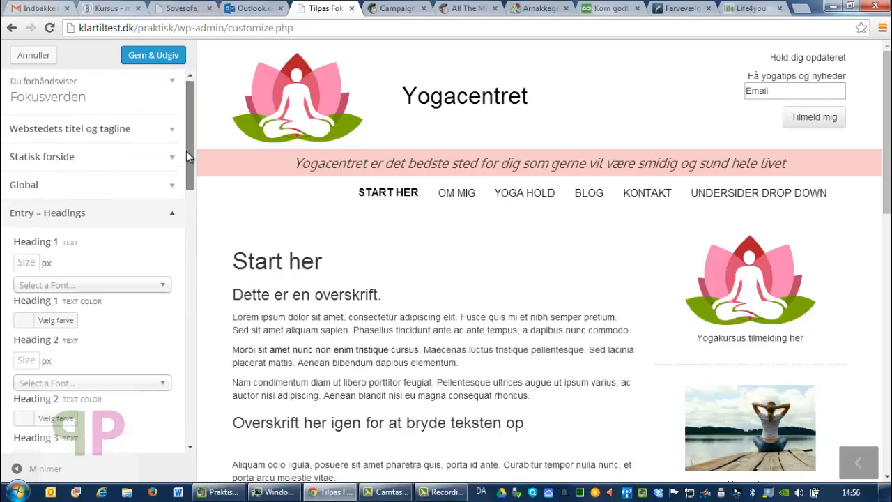
click(172, 213)
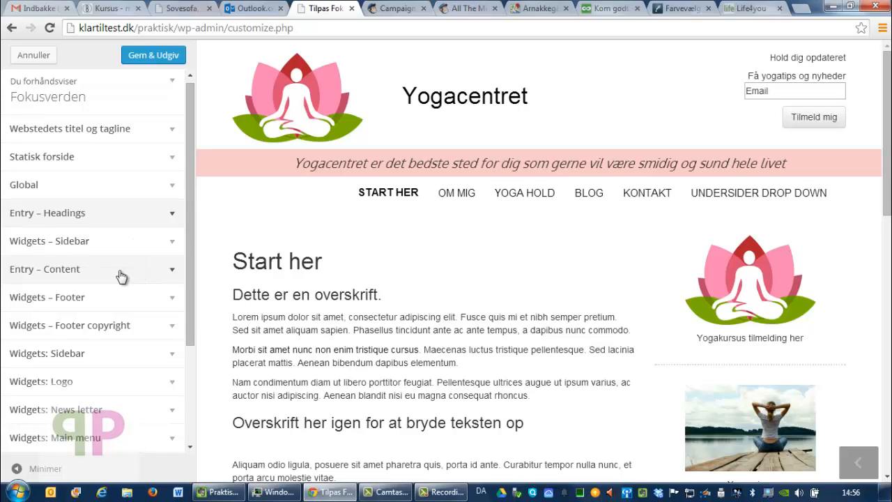
Set the paragraph text font under Entry – Content to Garamond.
click(174, 273)
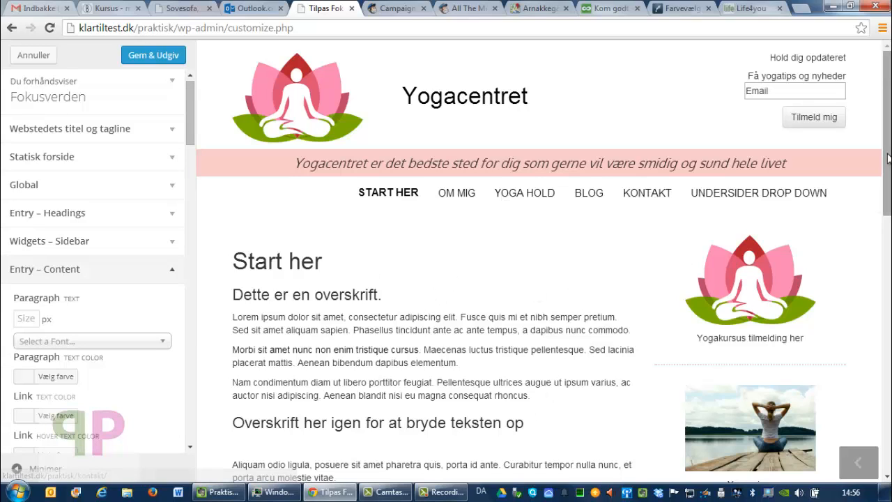
right_click(886, 192)
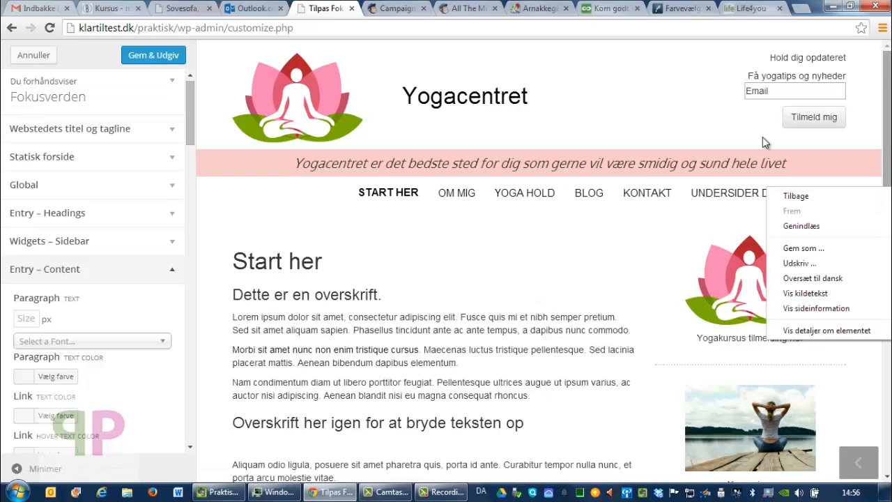
click(189, 110)
drag(189, 113, 187, 143)
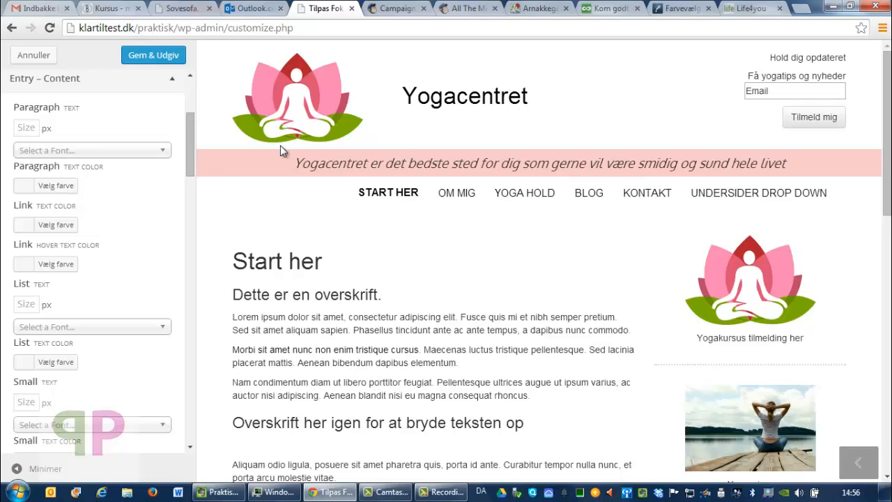
click(167, 156)
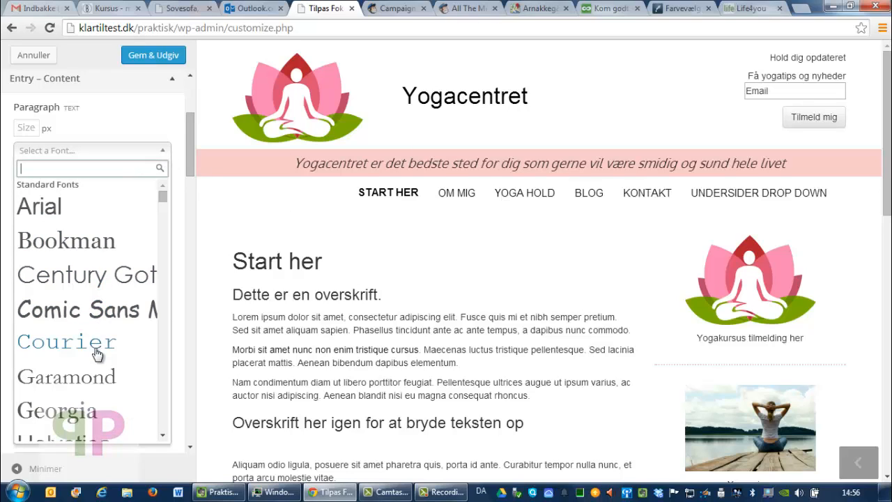
click(97, 379)
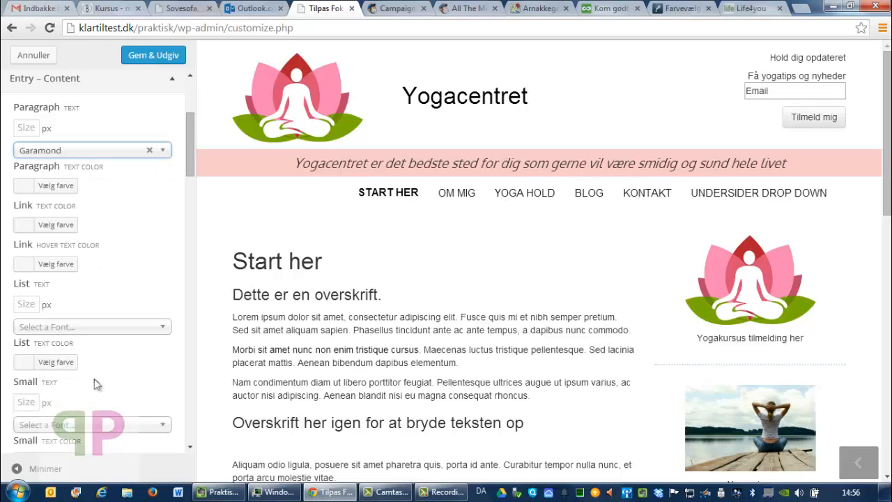
Set the Entry – Content paragraph text color to green #81d742.
click(66, 189)
click(102, 337)
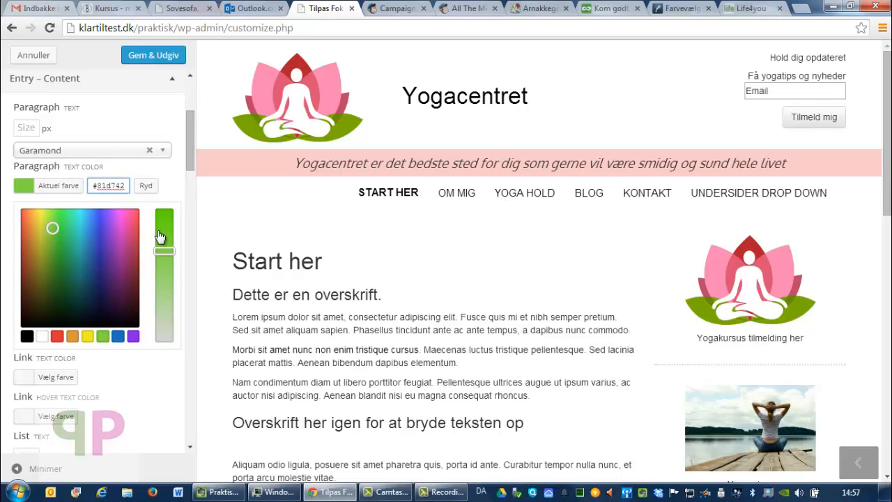
click(173, 192)
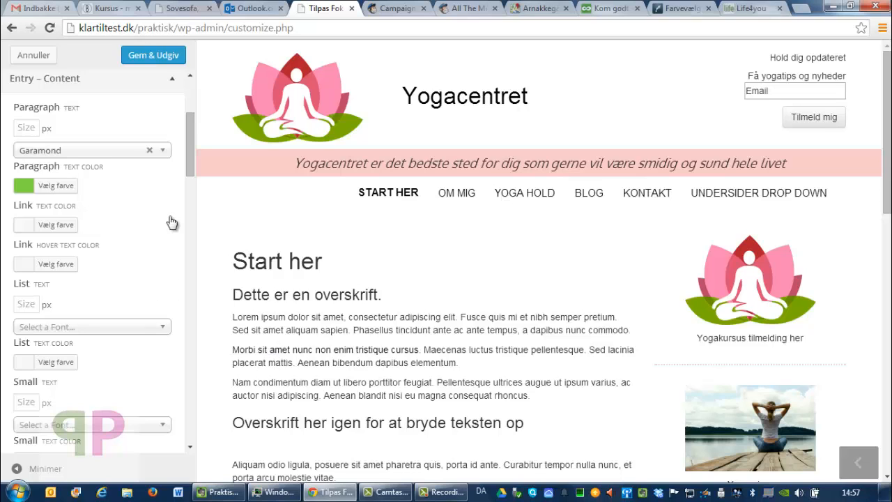
Save and publish the theme changes and close the customizer.
scroll(153, 223, down, 1)
scroll(153, 223, up, 2)
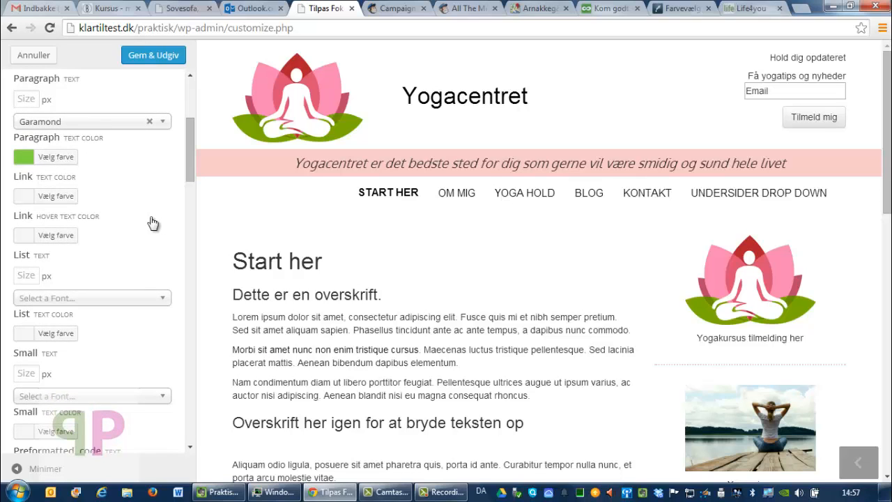
scroll(153, 223, up, 2)
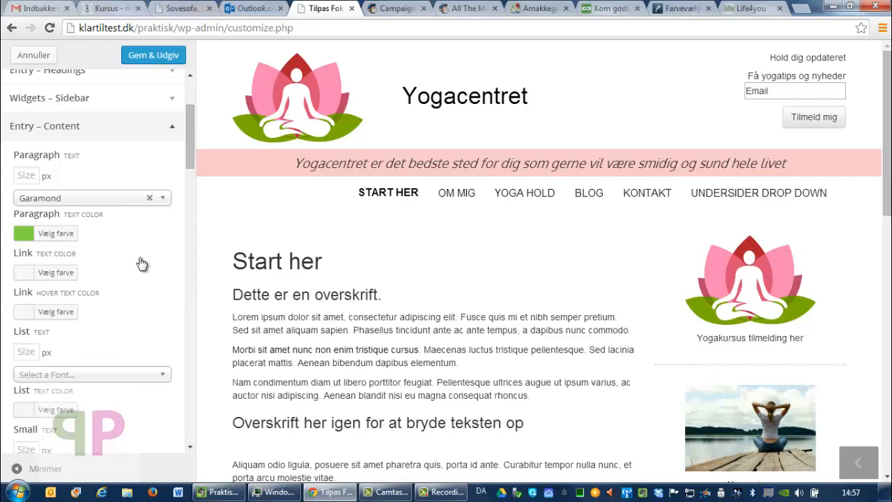
click(149, 63)
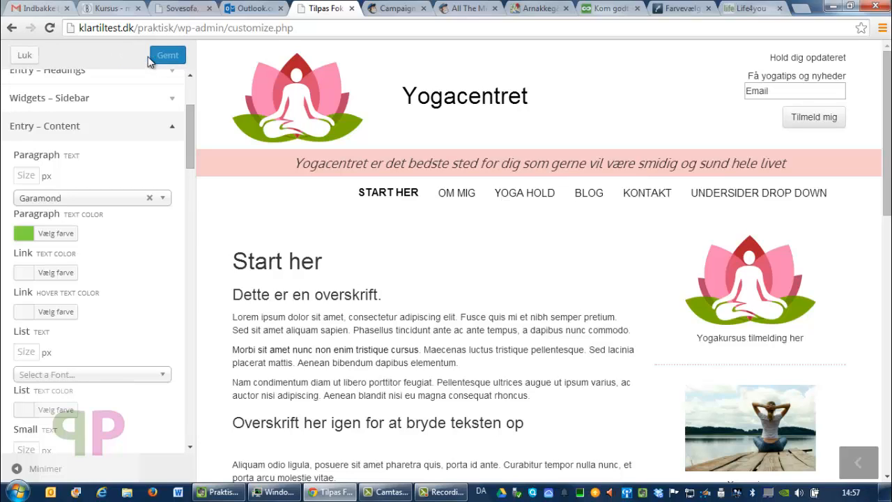
click(23, 59)
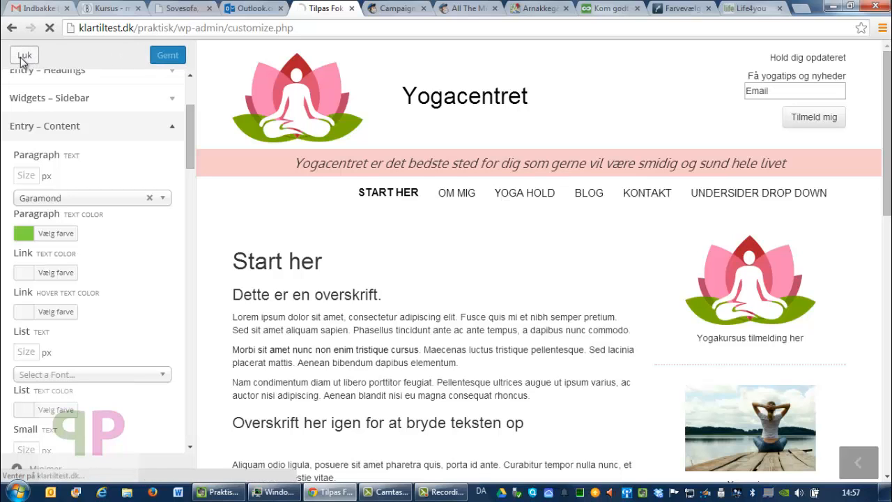